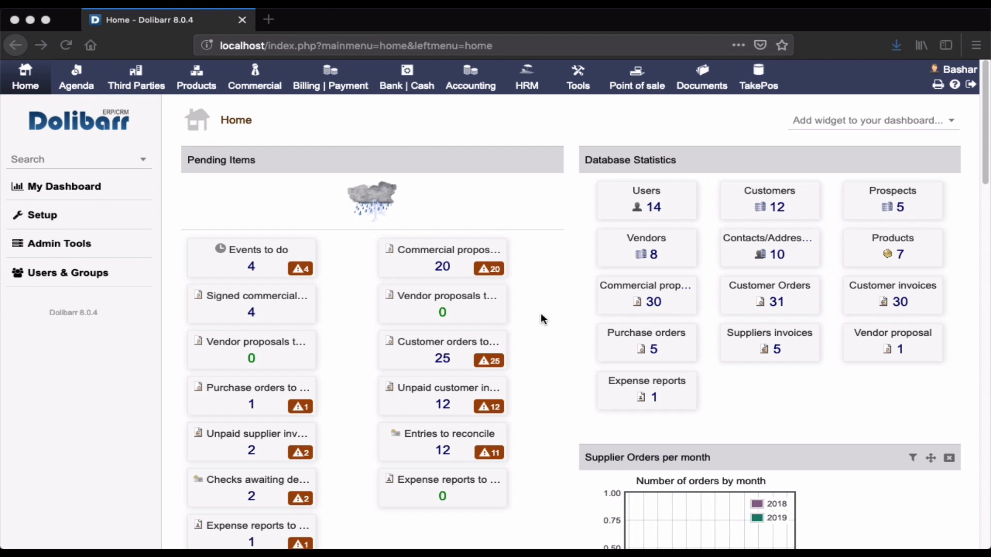
# Open the third parties overview and look through its statistics, recent records and tag category sections
pyautogui.click(144, 82)
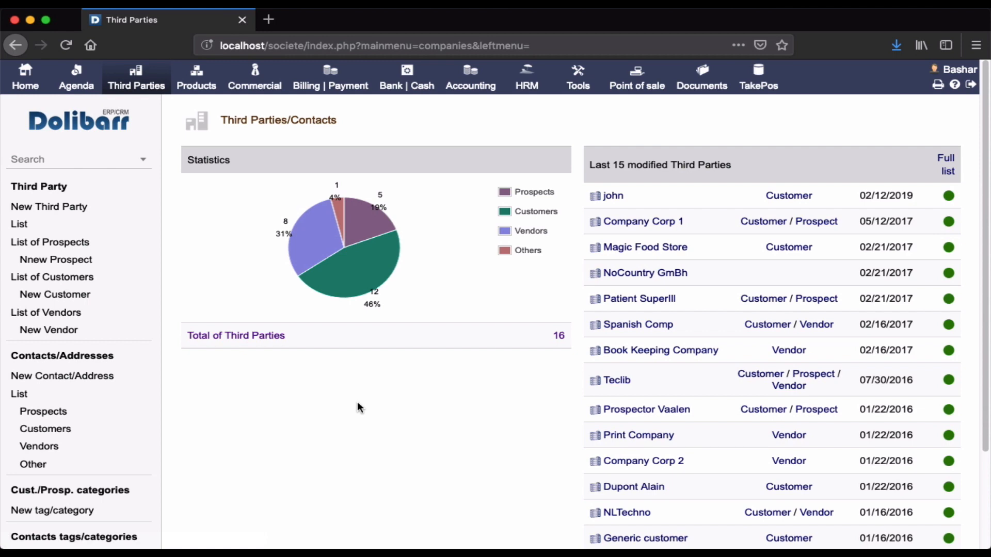
pyautogui.scroll(-1, 515, 464)
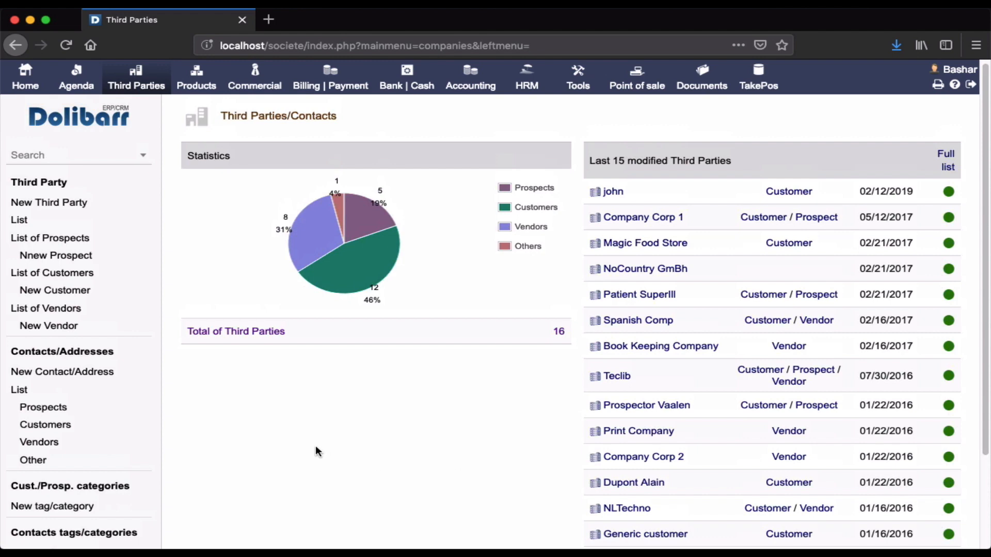
pyautogui.scroll(-3, 315, 450)
pyautogui.scroll(3, 121, 183)
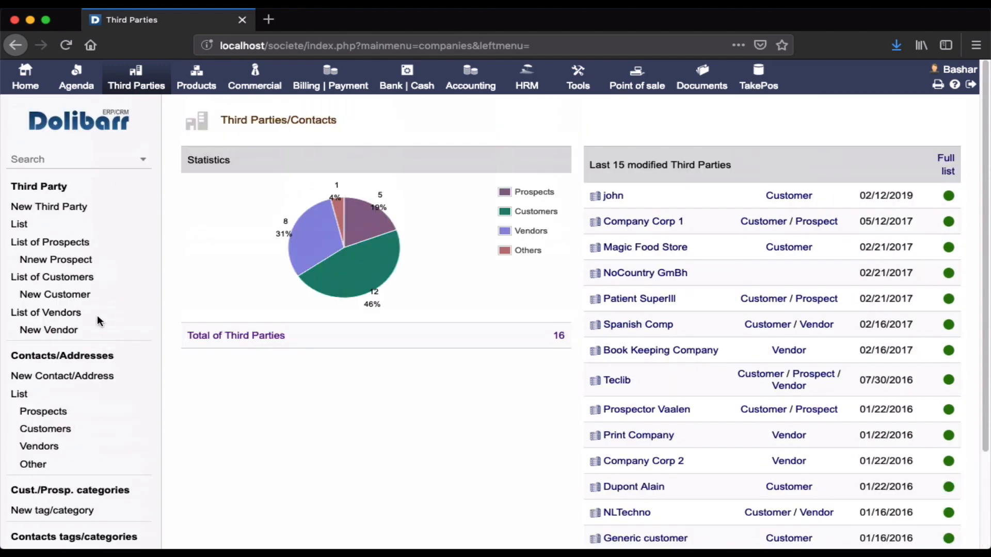
pyautogui.scroll(-3, 98, 315)
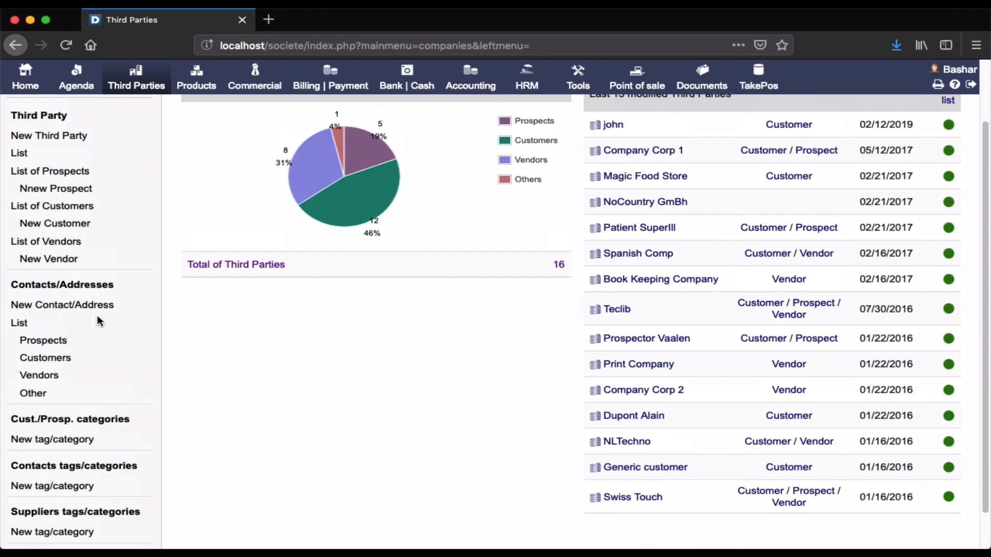
pyautogui.scroll(-1, 97, 315)
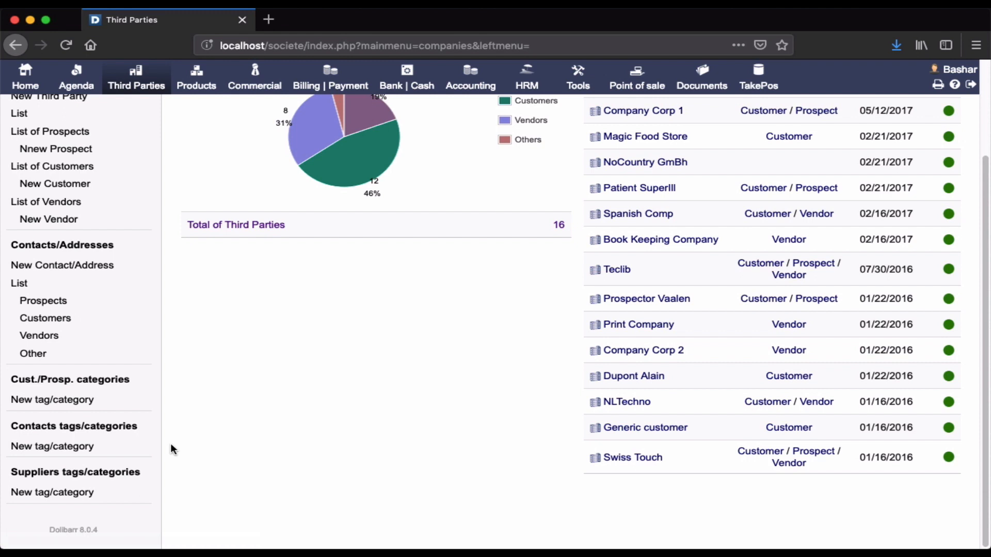
# Start a new customer/prospect tag with the reference INTCU and the description "This for the int. customers"
pyautogui.click(52, 400)
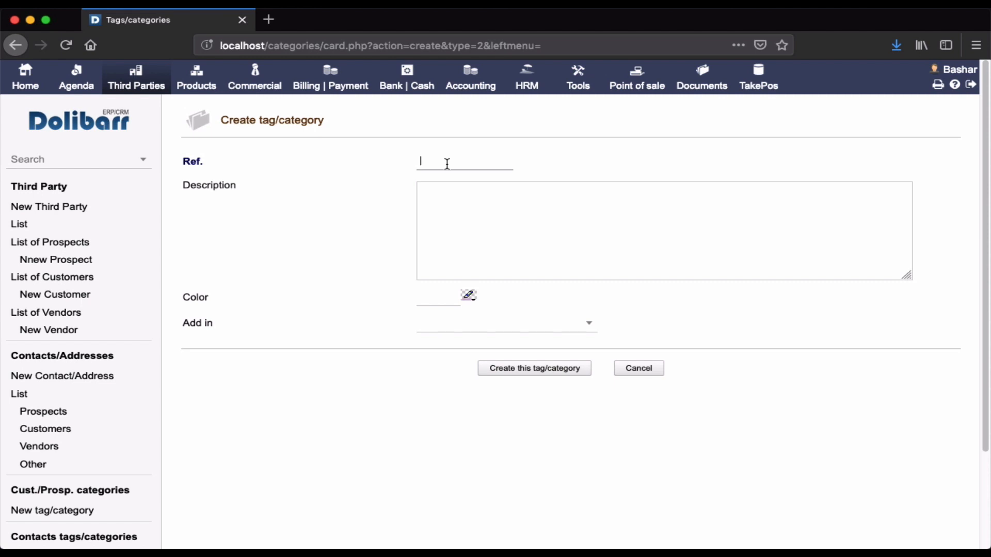
pyautogui.write('IN')
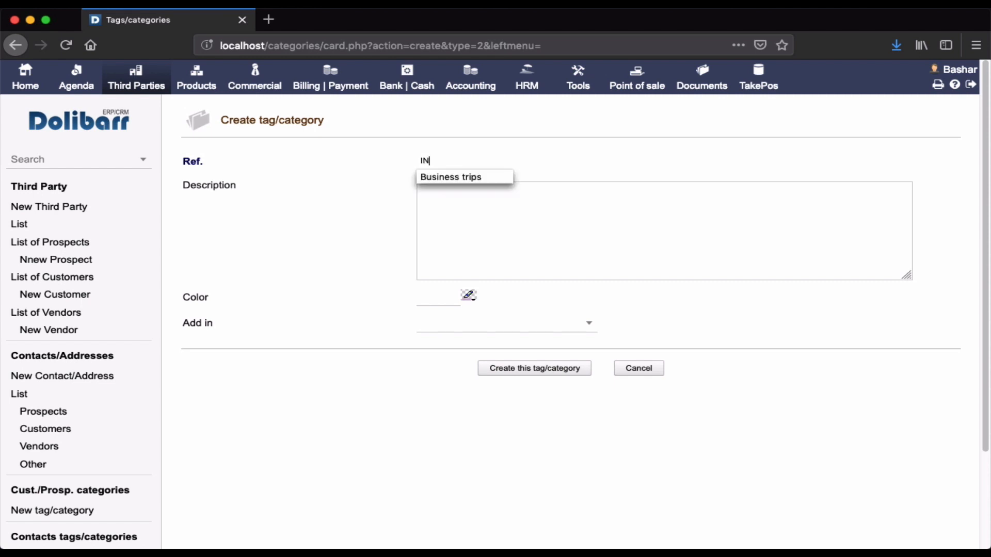
pyautogui.write('T')
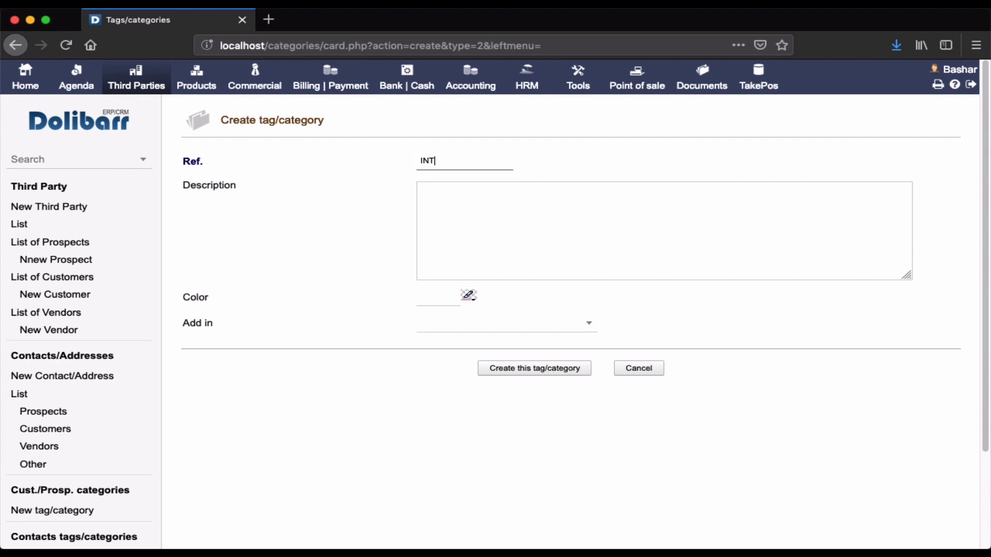
pyautogui.write('CU')
pyautogui.click(446, 204)
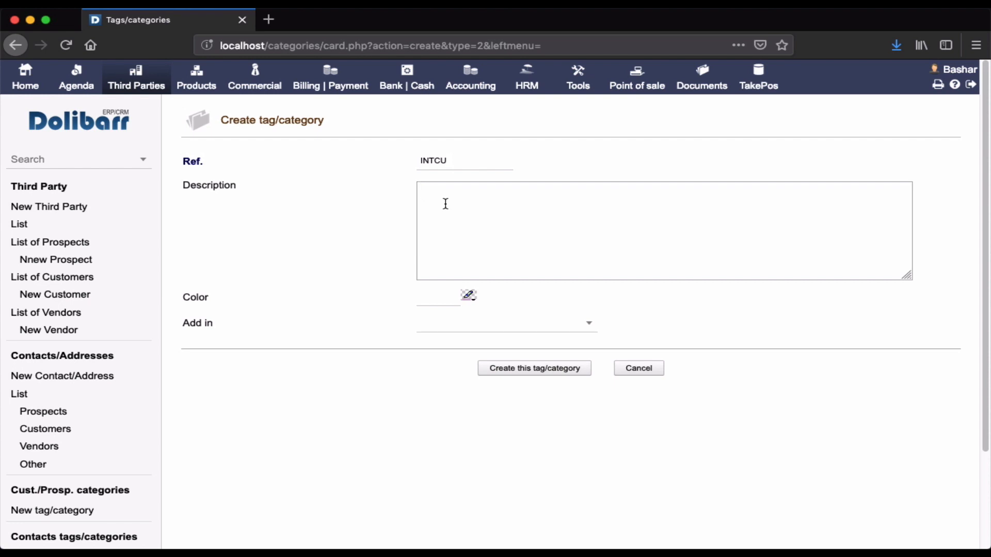
pyautogui.write('This for the int. customers')
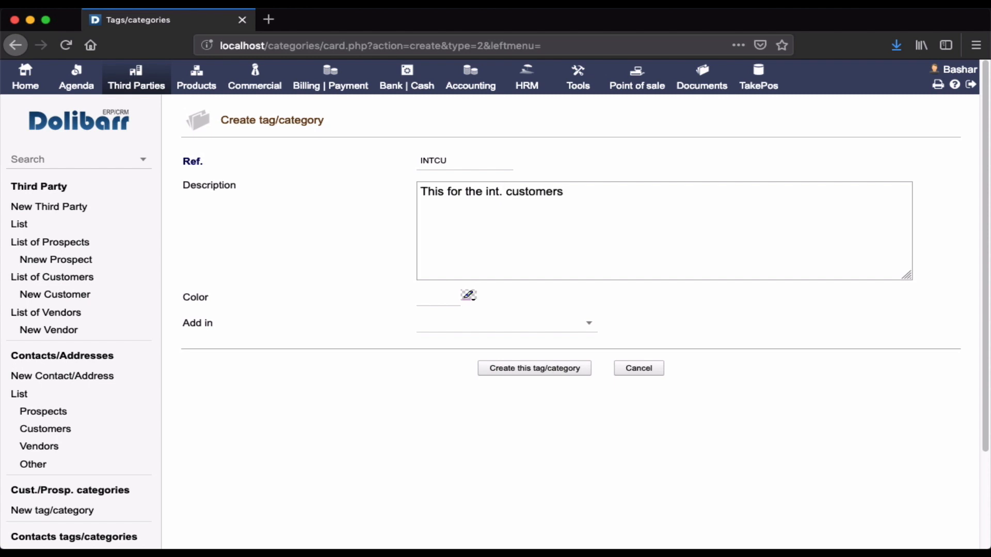
# Set the tag's color to the green 5fbf00
pyautogui.click(433, 302)
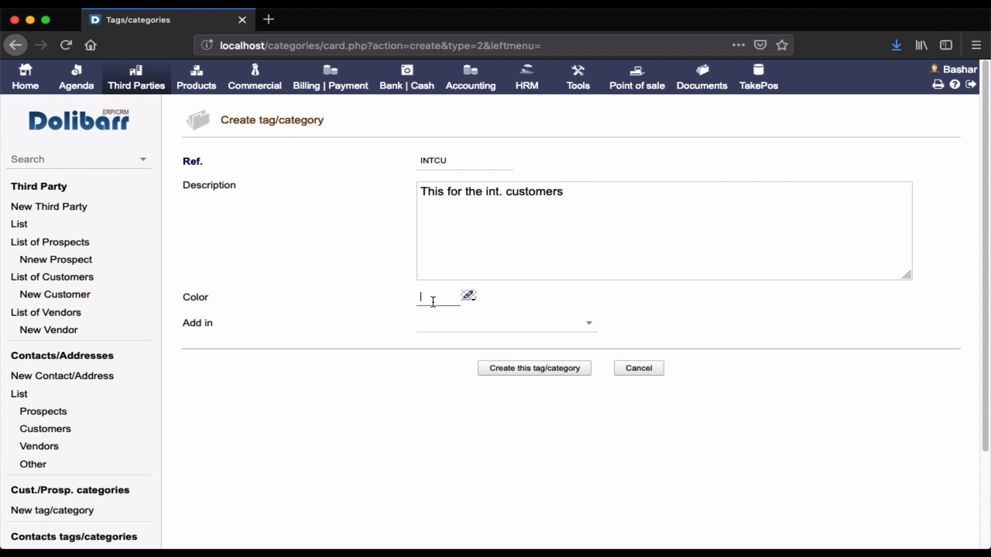
pyautogui.click(469, 296)
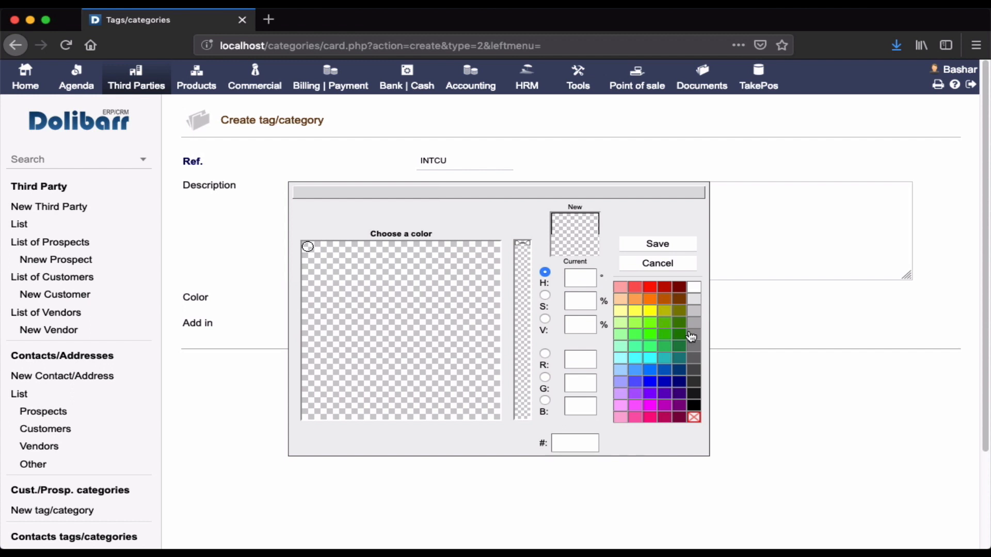
pyautogui.click(668, 331)
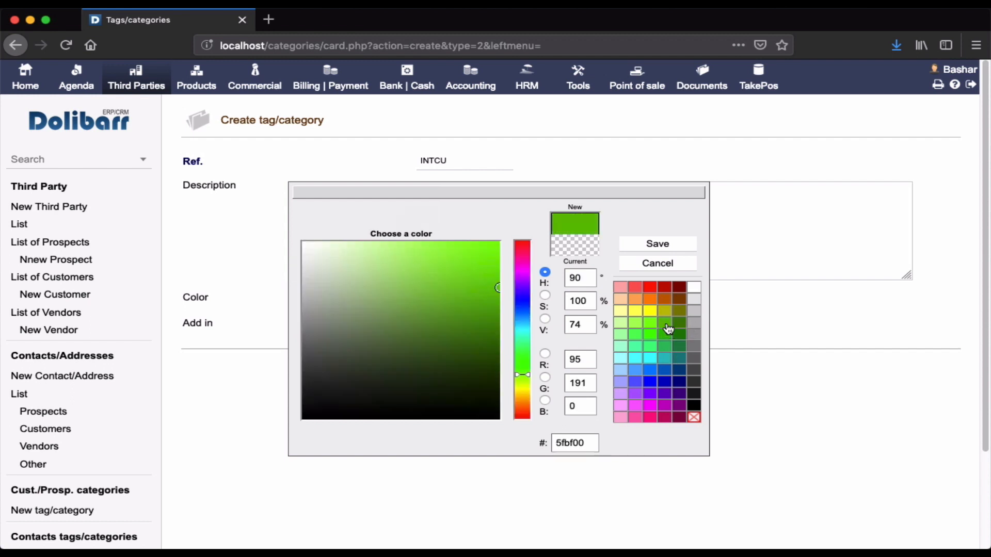
pyautogui.click(658, 242)
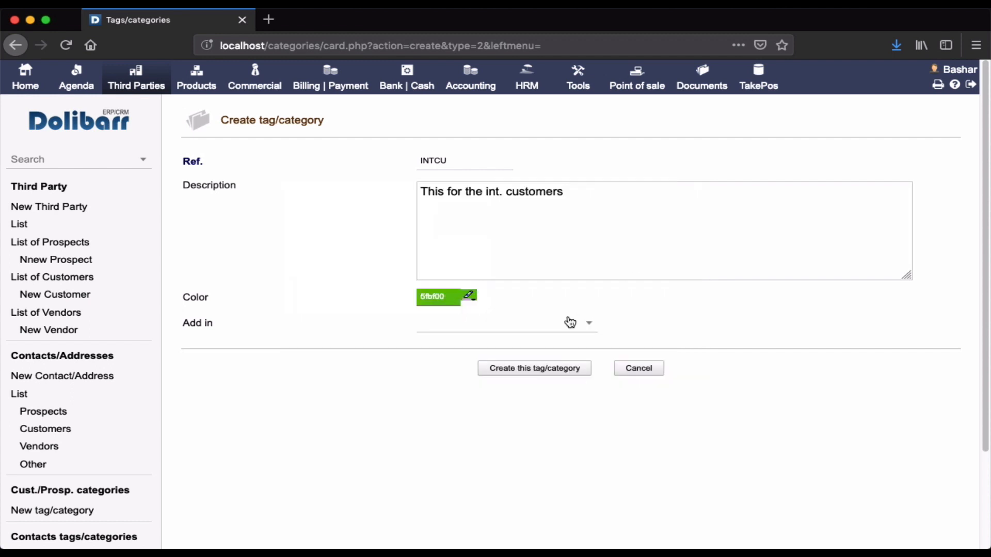
# Check the available parent categories, leave the parent empty and create the tag
pyautogui.click(535, 325)
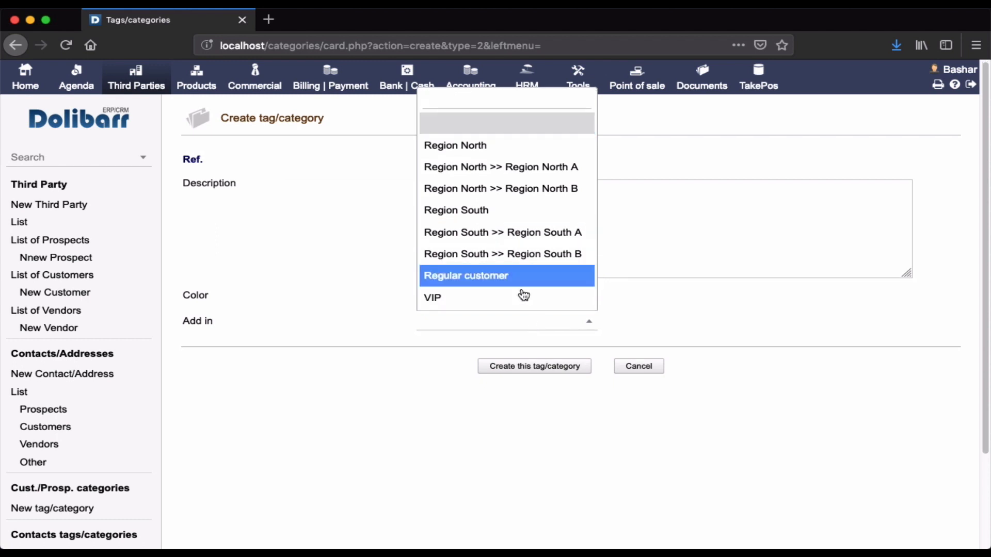
pyautogui.click(617, 333)
pyautogui.click(561, 367)
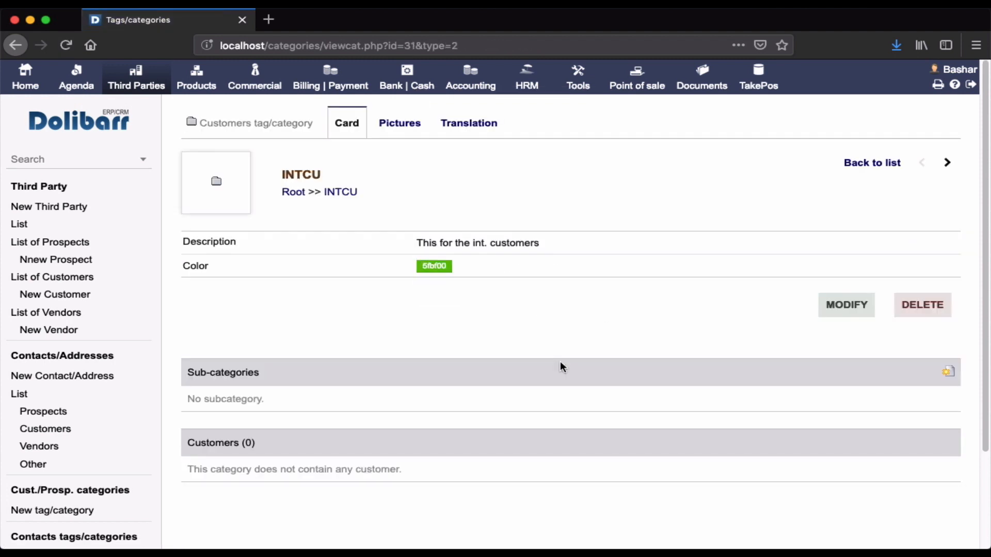
# View the INTCU tag's pictures and translations, and return to its main card
pyautogui.click(404, 127)
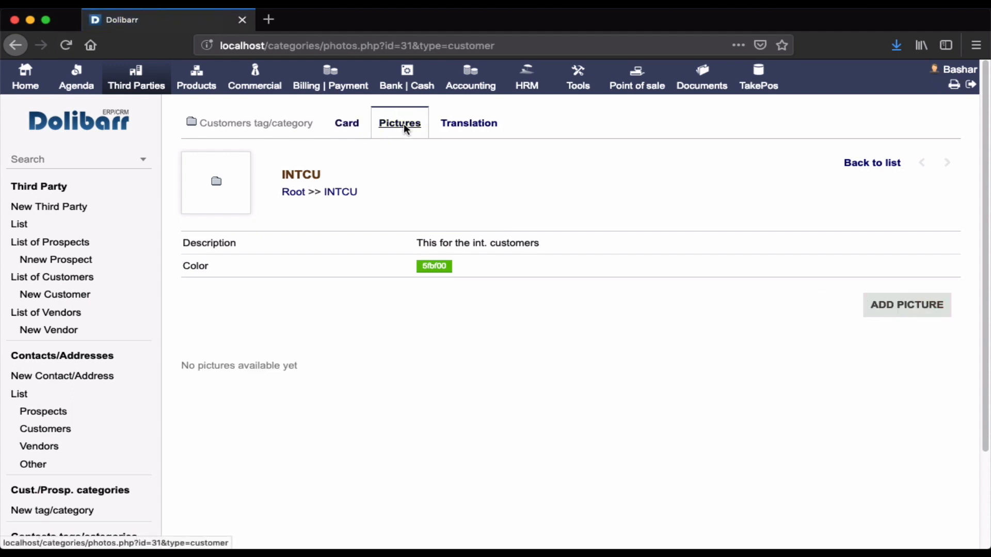
pyautogui.click(469, 123)
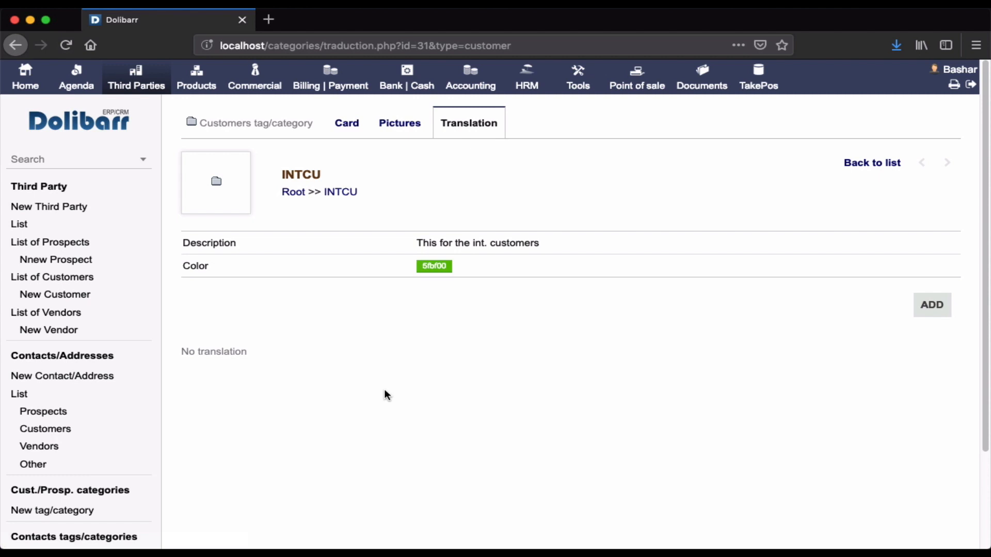
pyautogui.click(352, 124)
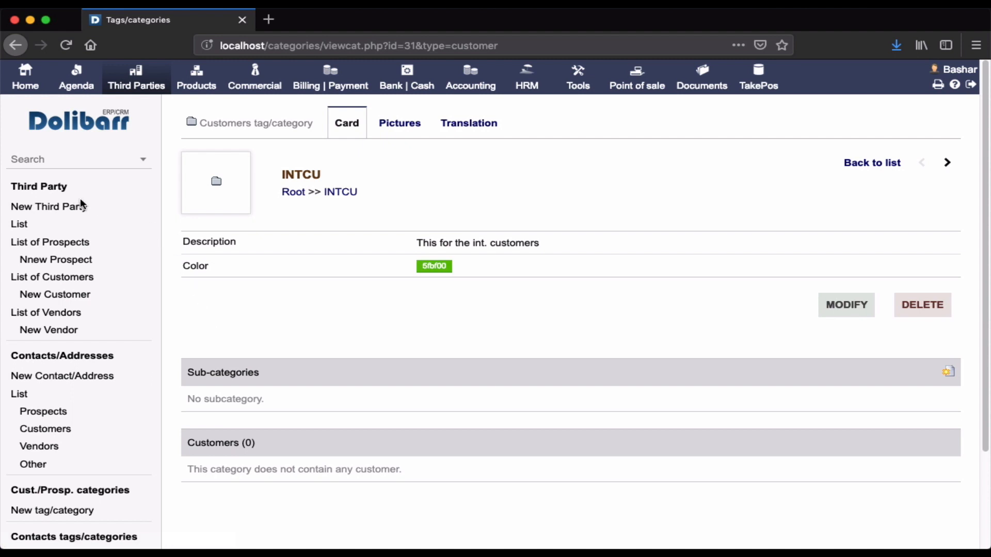
# Examine the new customer form with the third party plus child contact option, and open the general new third party form
pyautogui.click(73, 295)
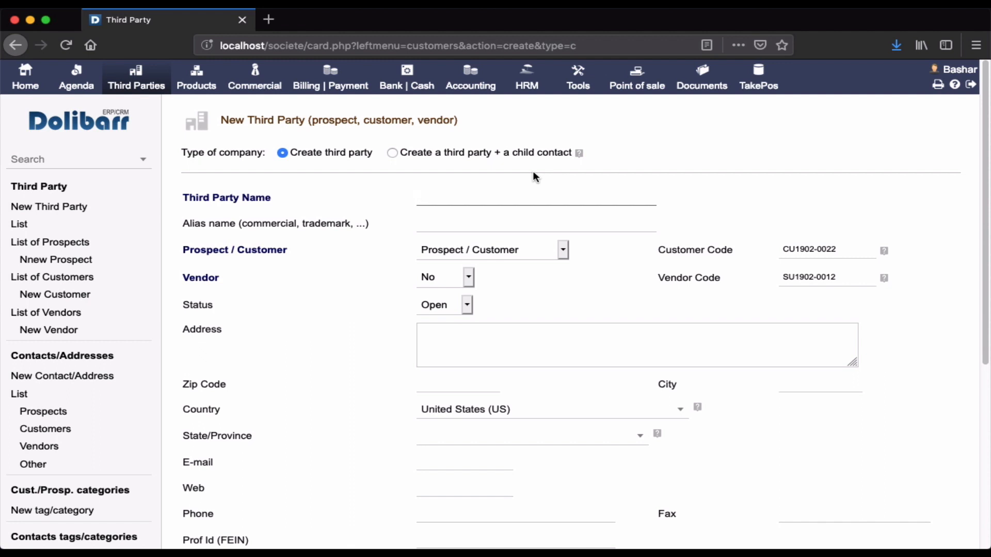
pyautogui.click(470, 155)
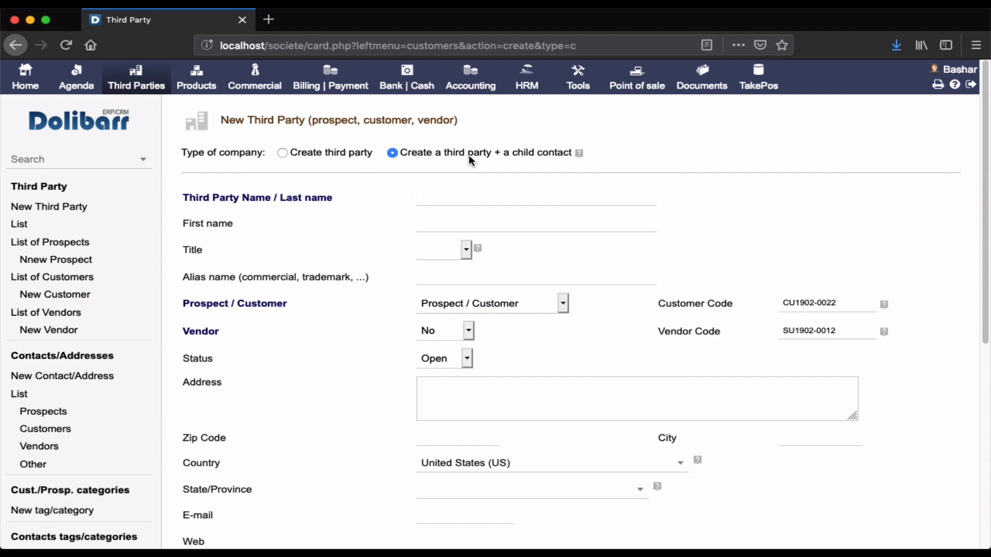
pyautogui.scroll(-3, 479, 272)
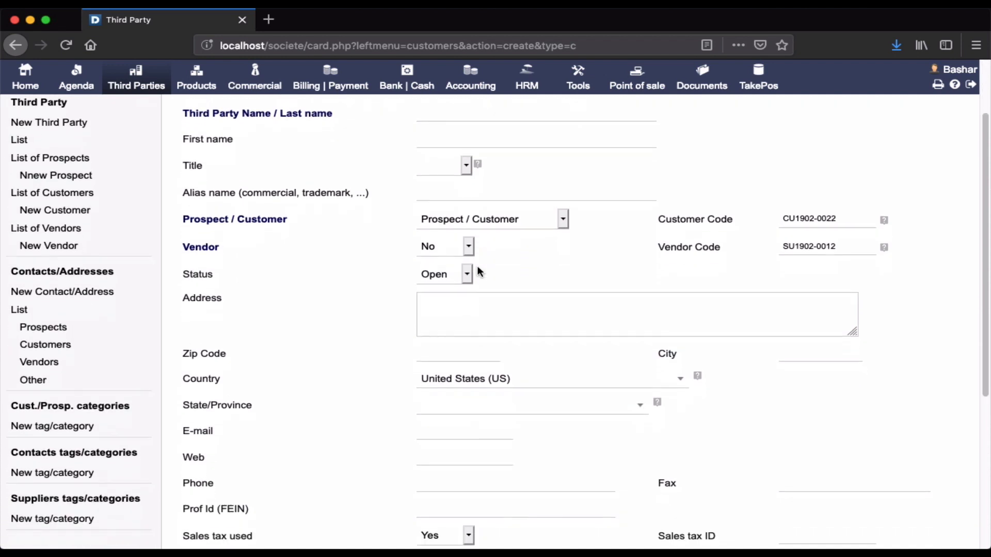
pyautogui.scroll(-8, 477, 265)
pyautogui.scroll(2, 478, 267)
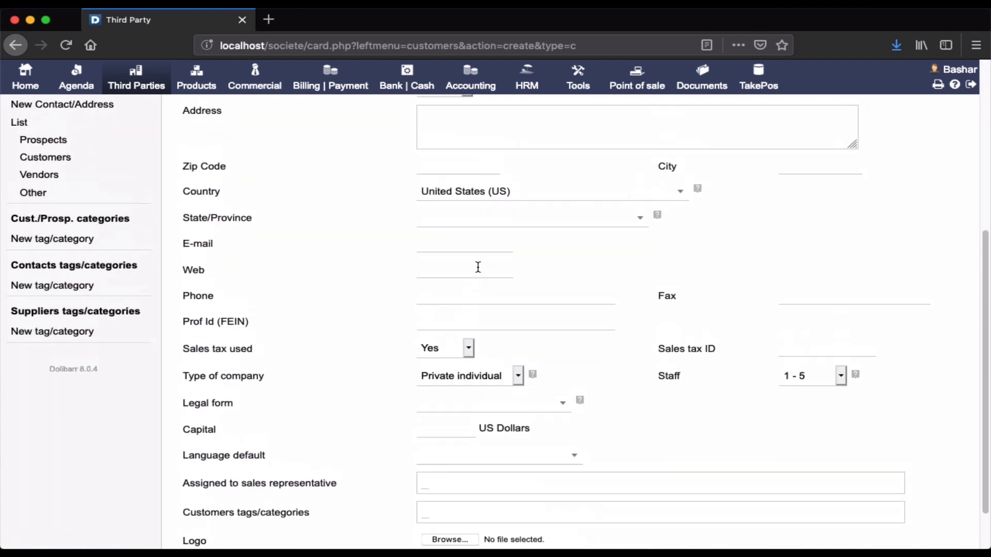
pyautogui.scroll(1, 478, 267)
pyautogui.scroll(-2, 477, 266)
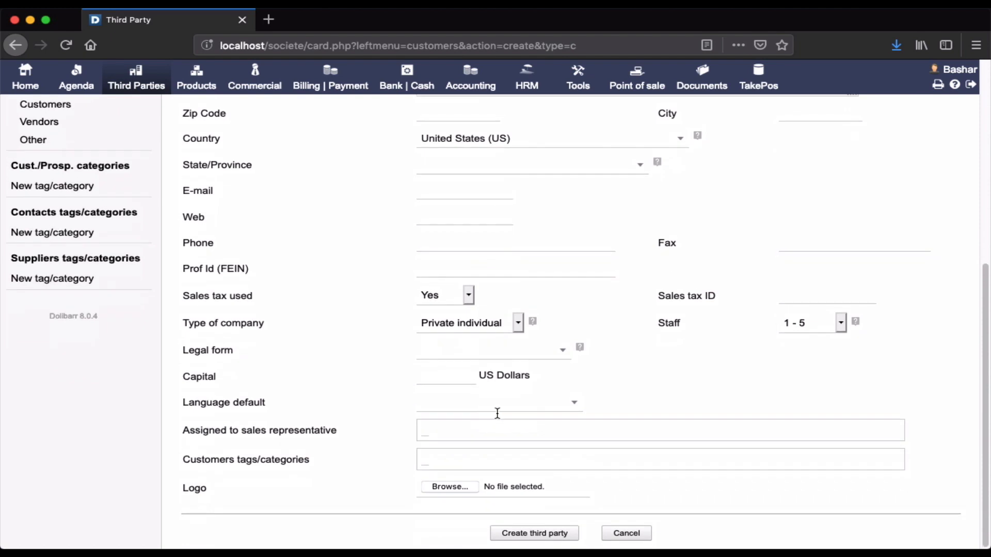
pyautogui.scroll(10, 553, 362)
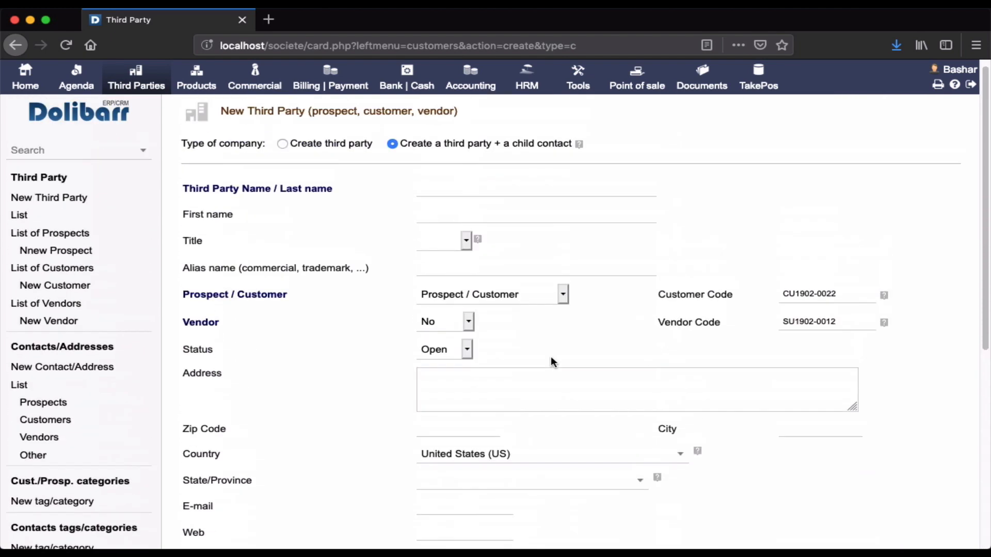
pyautogui.scroll(-10, 551, 362)
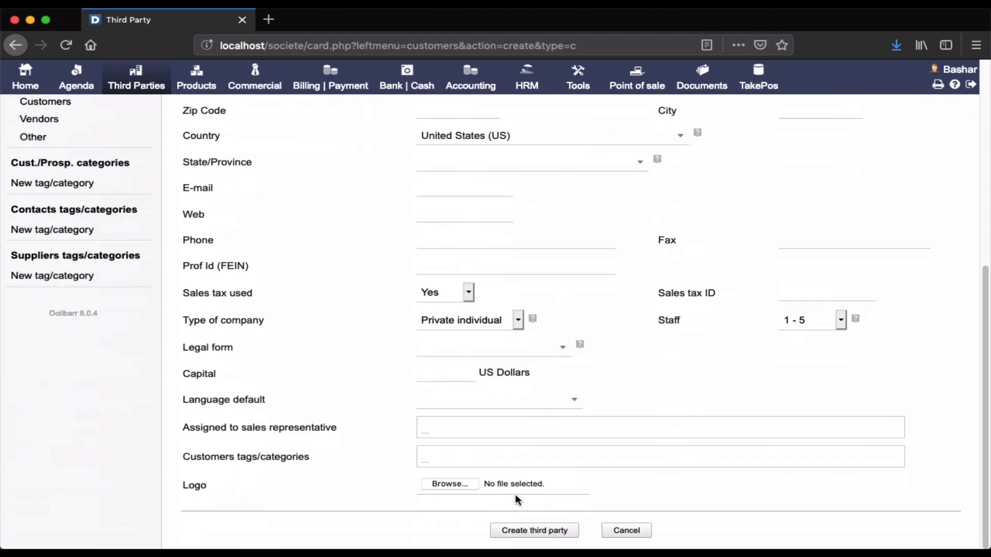
pyautogui.scroll(10, 420, 221)
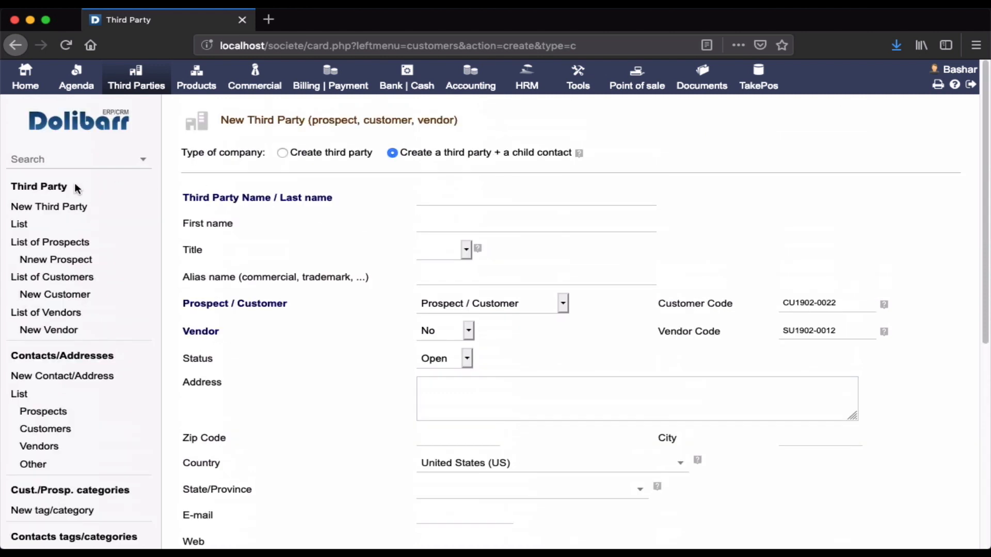
pyautogui.click(69, 213)
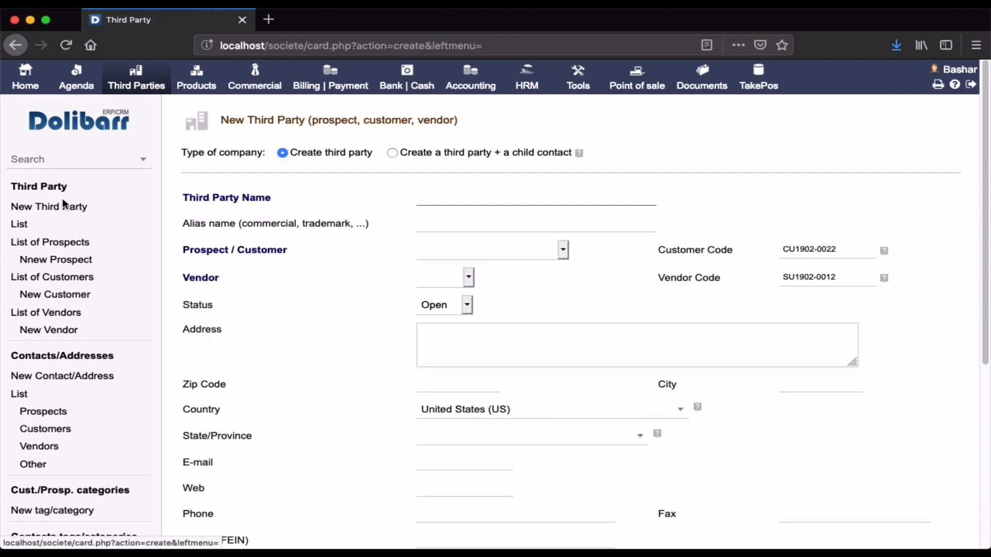
# Open Company Corp 1 from the list of customers and examine its card, linked events and contacts
pyautogui.click(83, 277)
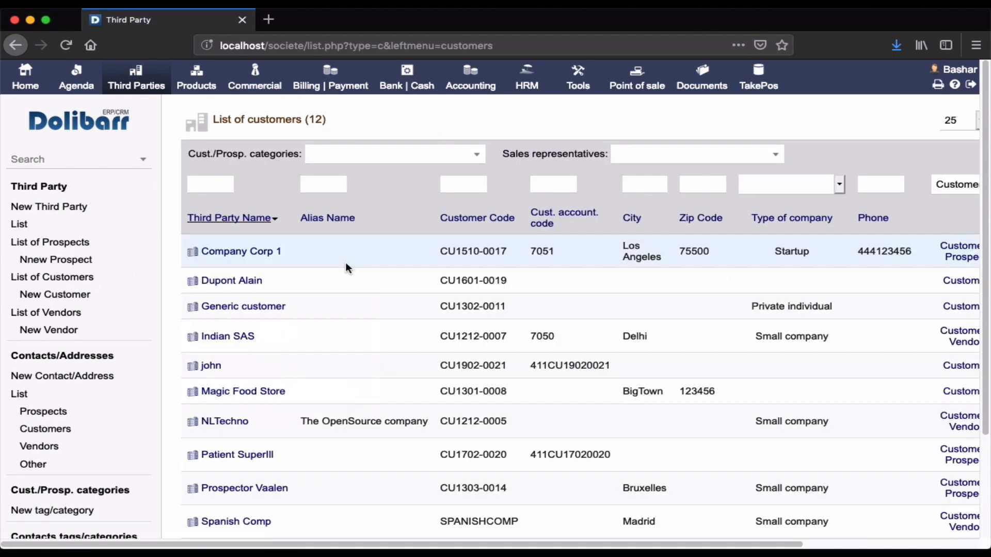
pyautogui.click(243, 255)
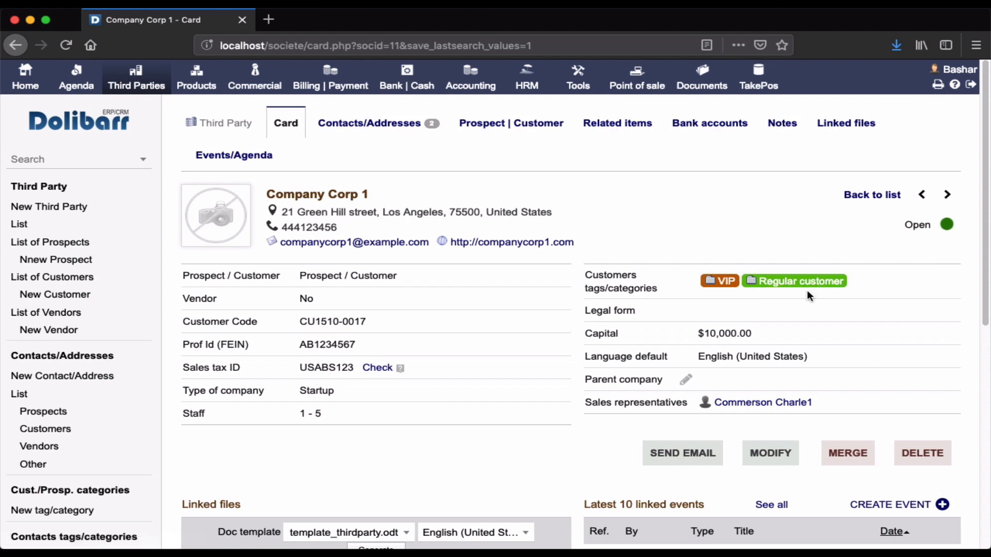
pyautogui.scroll(-4, 788, 360)
pyautogui.scroll(1, 788, 360)
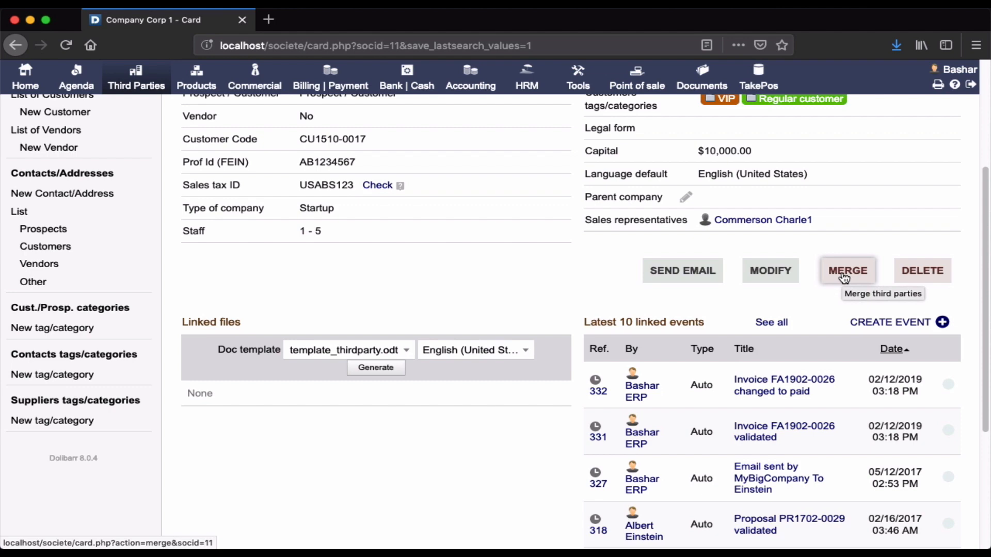
pyautogui.scroll(-4, 260, 295)
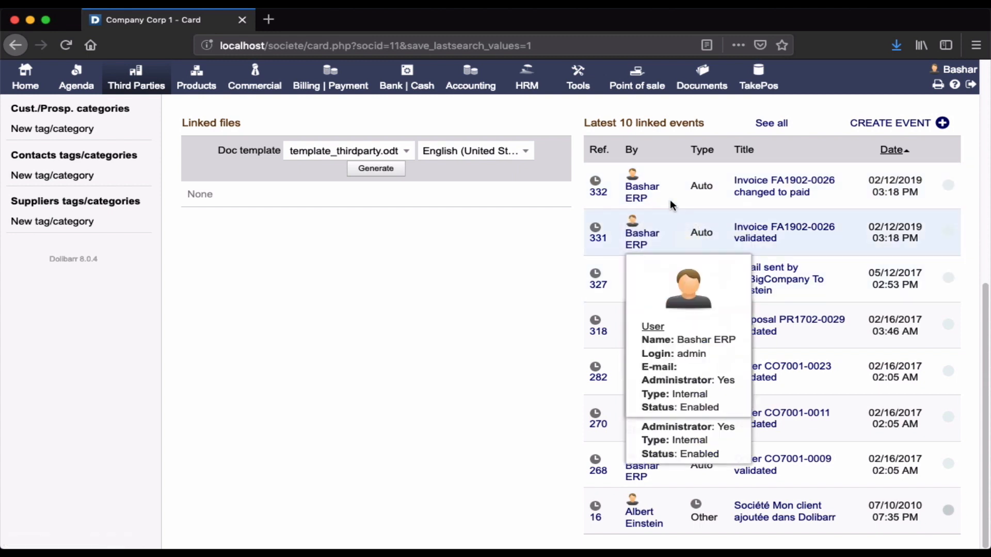
pyautogui.scroll(3, 667, 173)
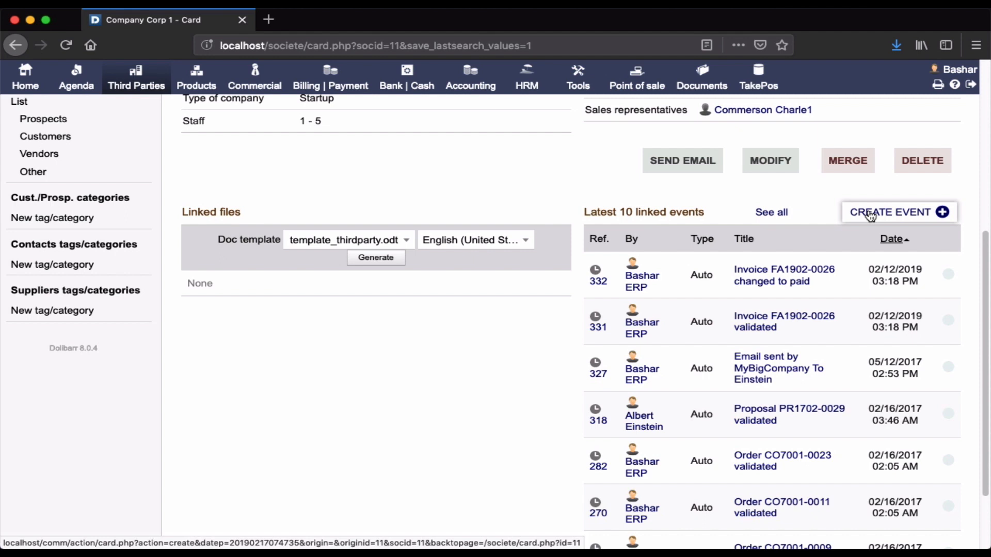
pyautogui.scroll(10, 872, 217)
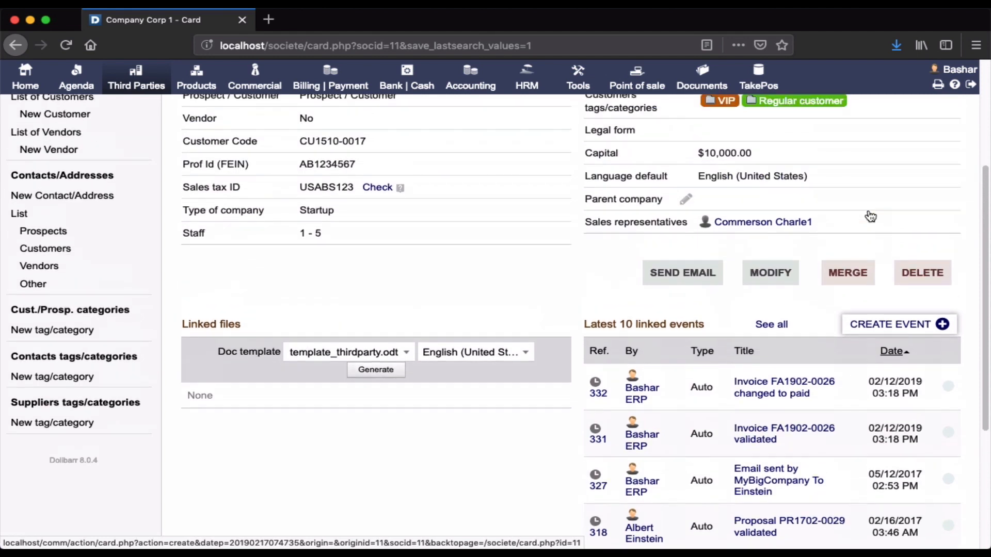
pyautogui.click(391, 133)
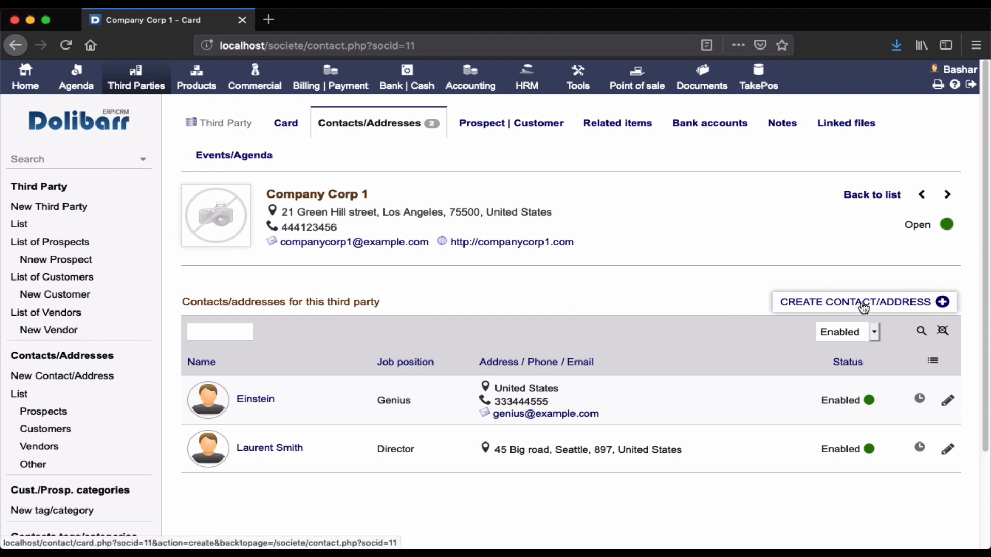
# Examine Company Corp 1's prospect and customer details, including payment terms, discounts, latest proposals, orders, invoices and the available creation actions
pyautogui.click(511, 123)
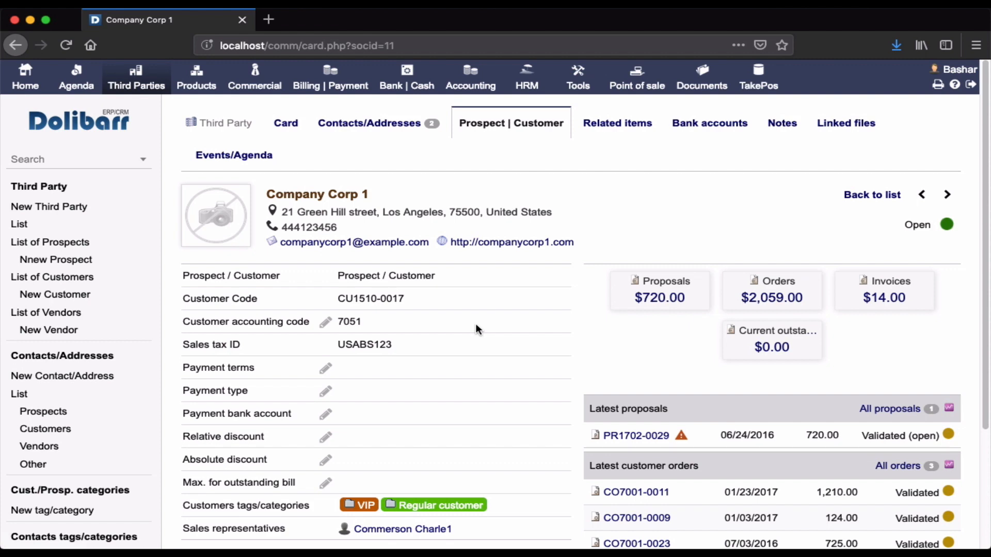
pyautogui.scroll(-5, 476, 325)
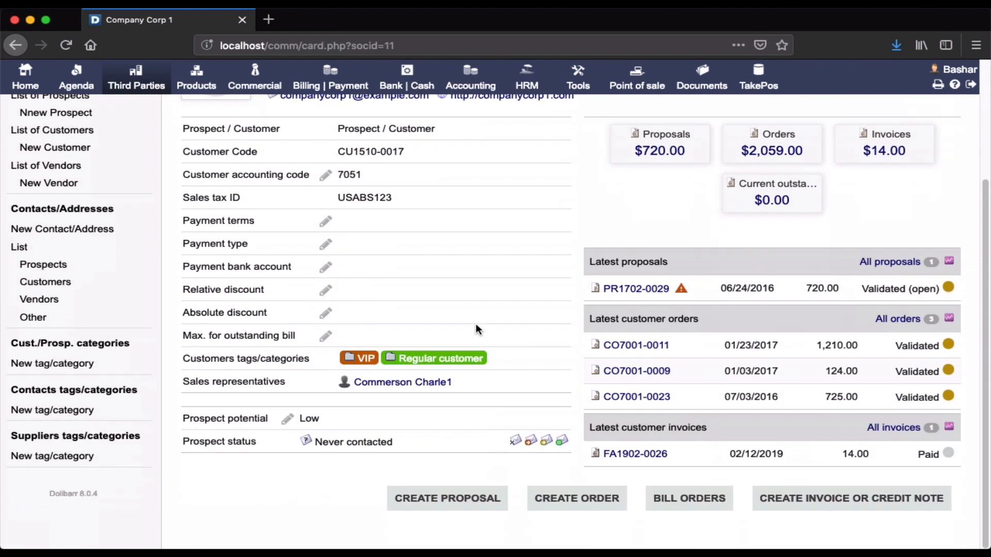
pyautogui.scroll(5, 475, 324)
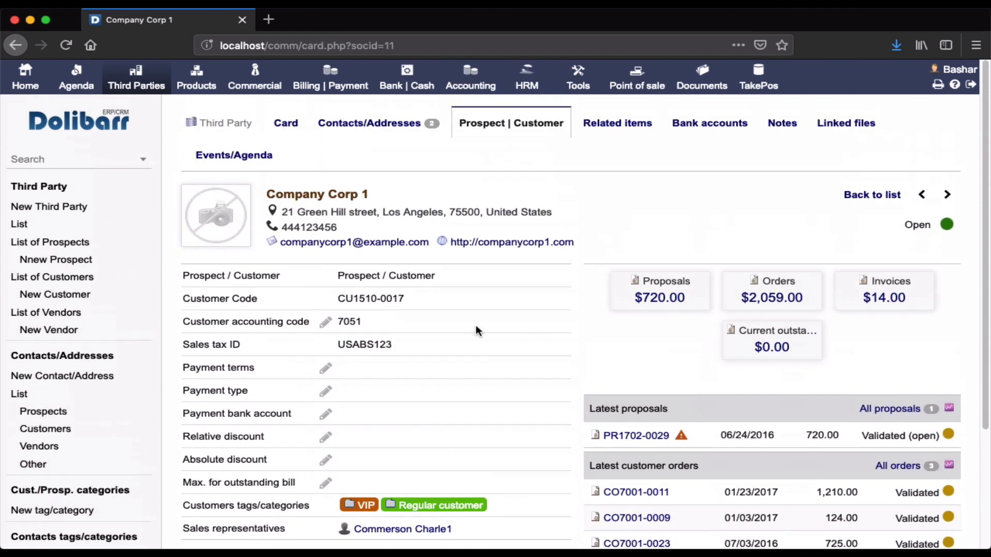
pyautogui.scroll(-5, 475, 324)
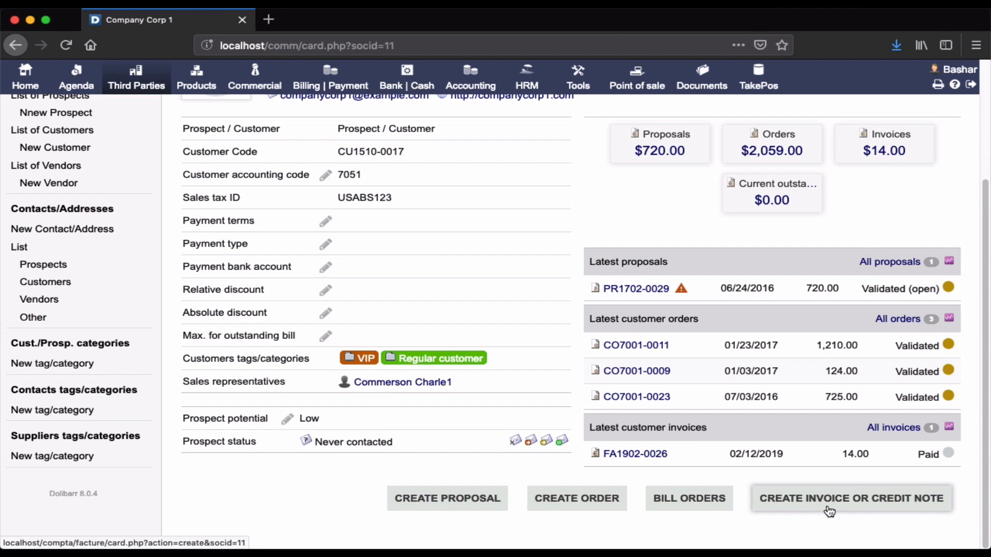
pyautogui.scroll(3, 828, 508)
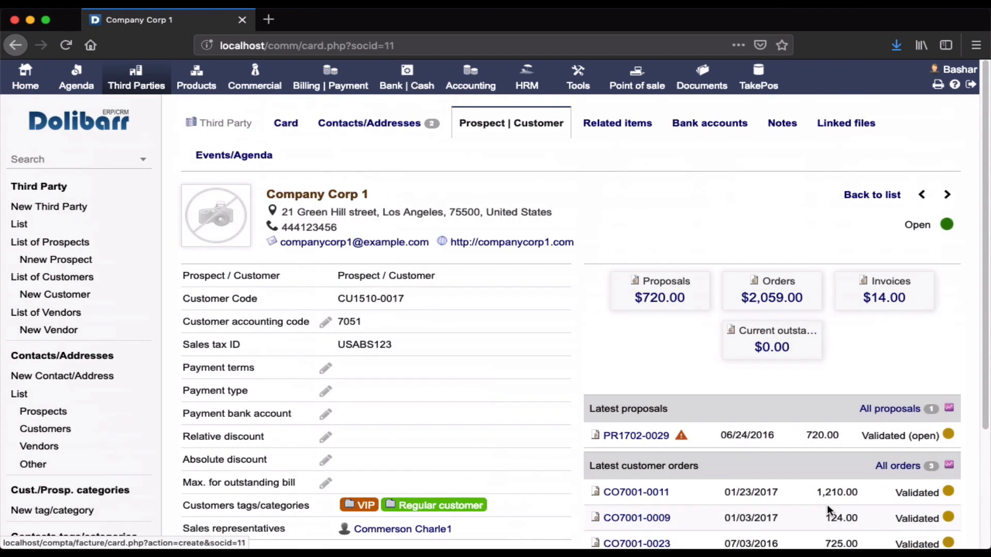
# Search Company Corp 1's related items for products and services in commercial proposals
pyautogui.click(630, 136)
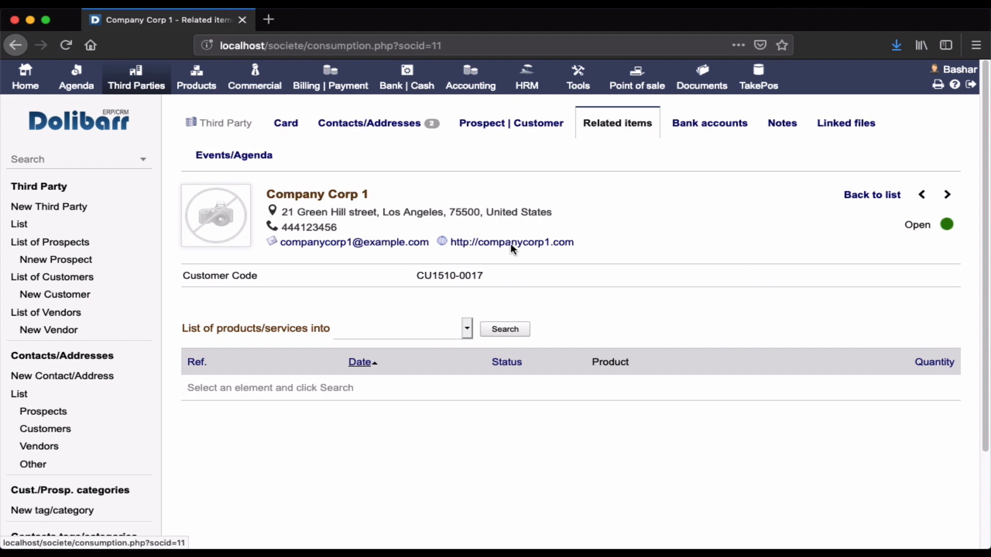
pyautogui.click(457, 332)
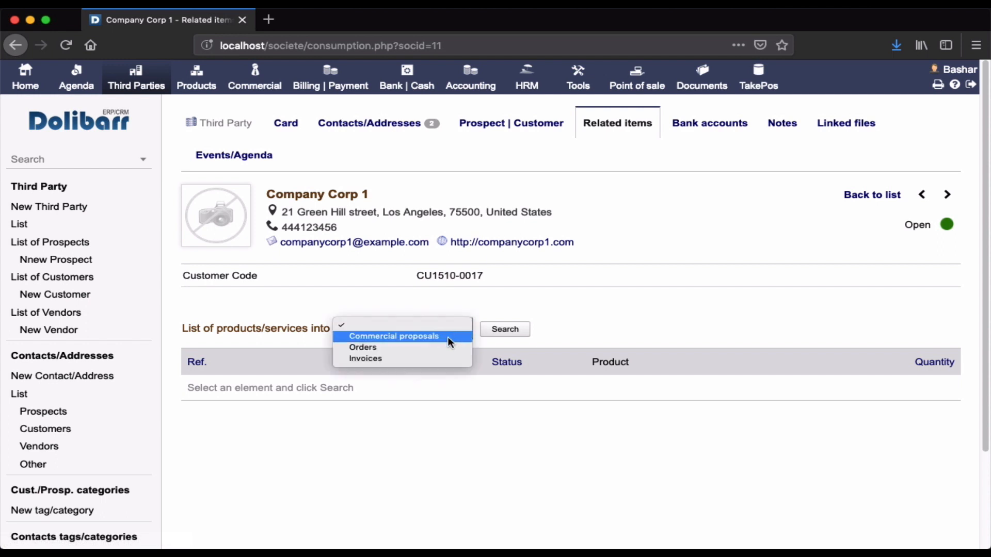
pyautogui.click(448, 337)
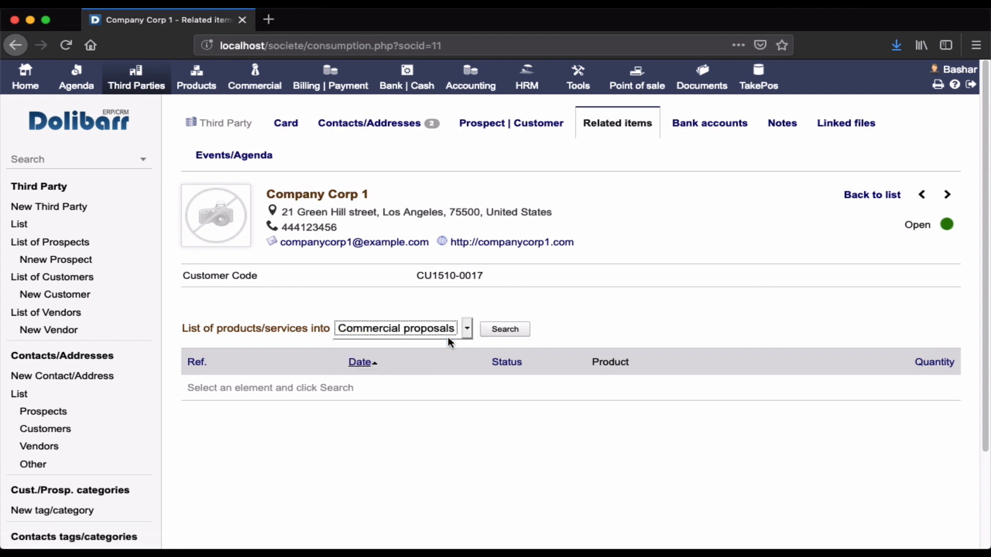
pyautogui.click(495, 330)
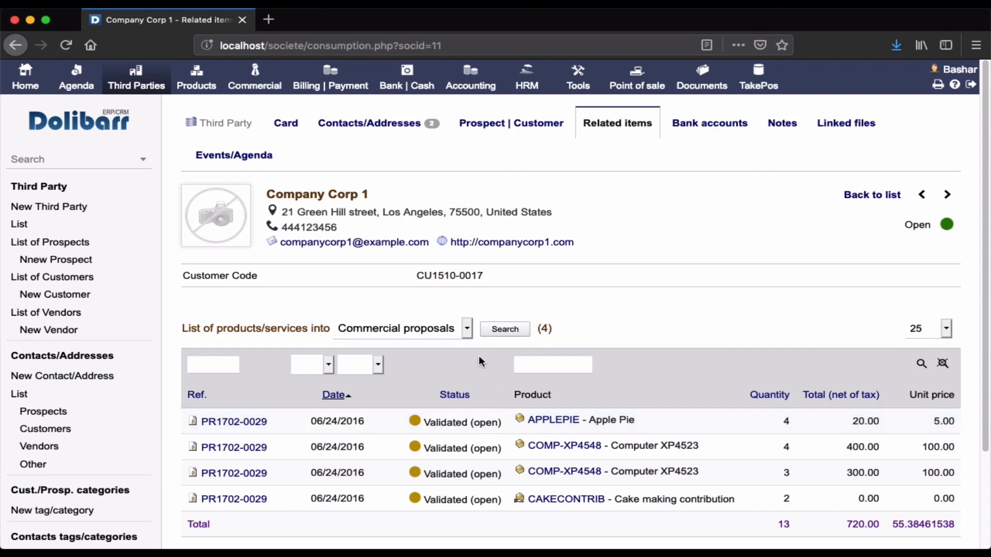
# List the products and services related to Company Corp 1 in Orders, and in Invoices
pyautogui.click(454, 333)
pyautogui.click(435, 336)
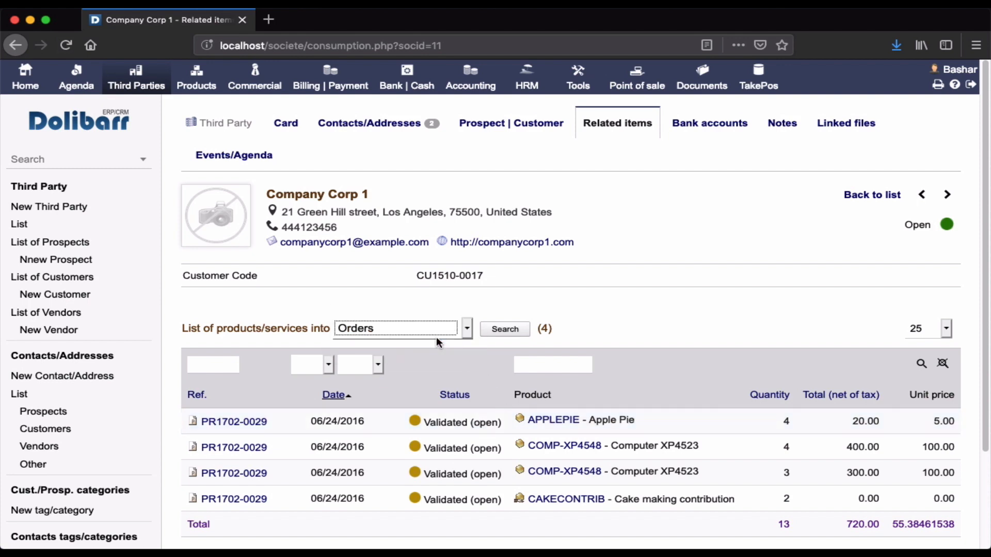
pyautogui.click(505, 334)
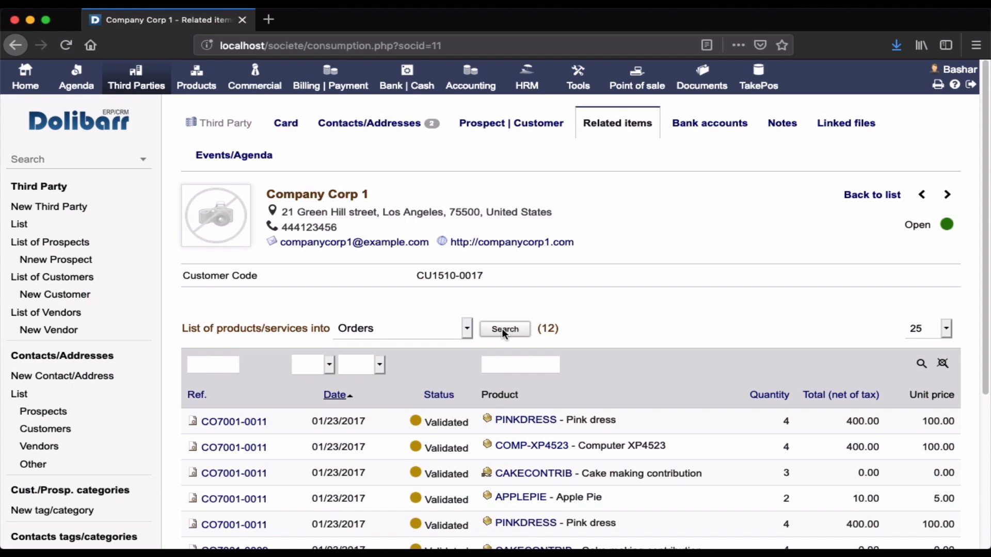
pyautogui.click(462, 332)
pyautogui.click(428, 339)
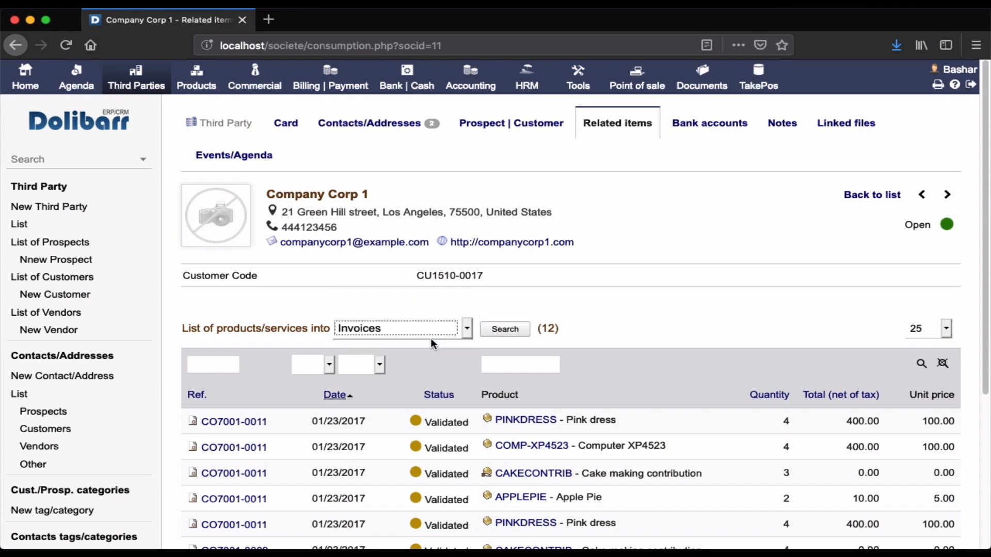
pyautogui.click(496, 331)
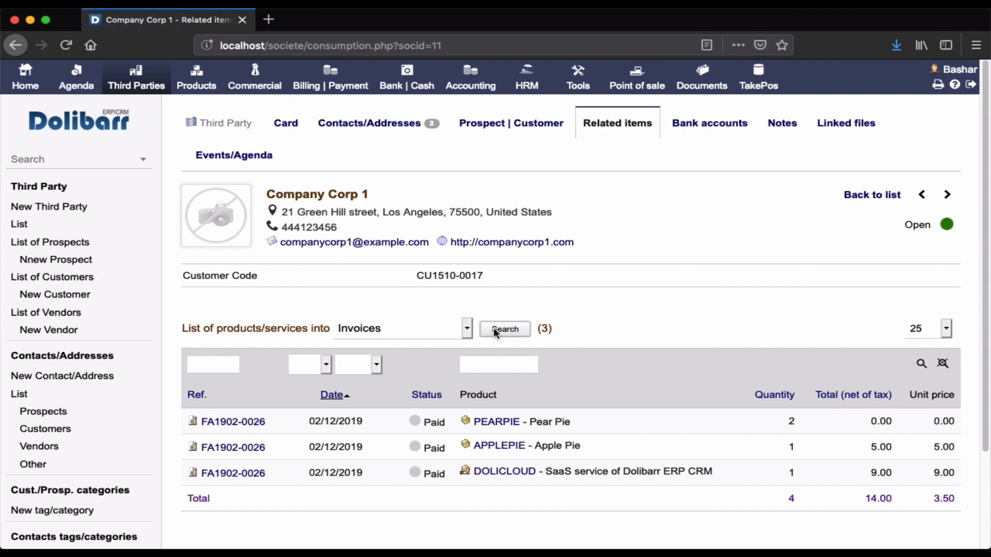
# View Company Corp 1's bank accounts and examine the fields of the form for adding a new one
pyautogui.click(712, 122)
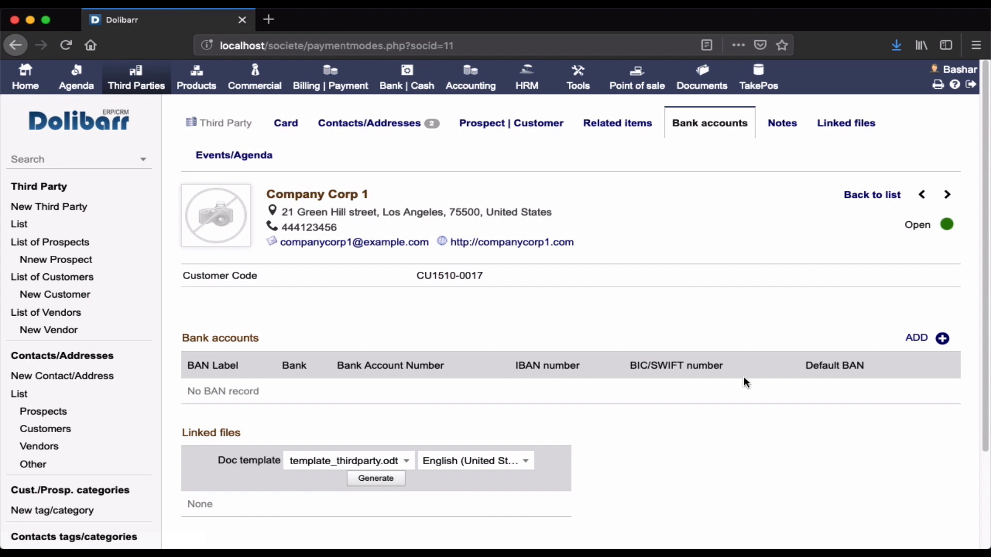
pyautogui.click(910, 343)
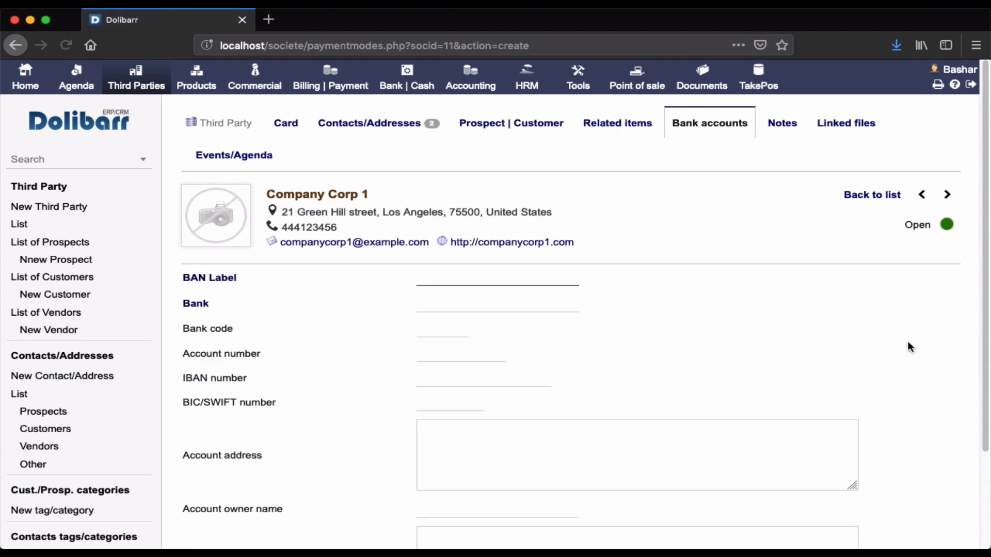
pyautogui.scroll(-2, 908, 342)
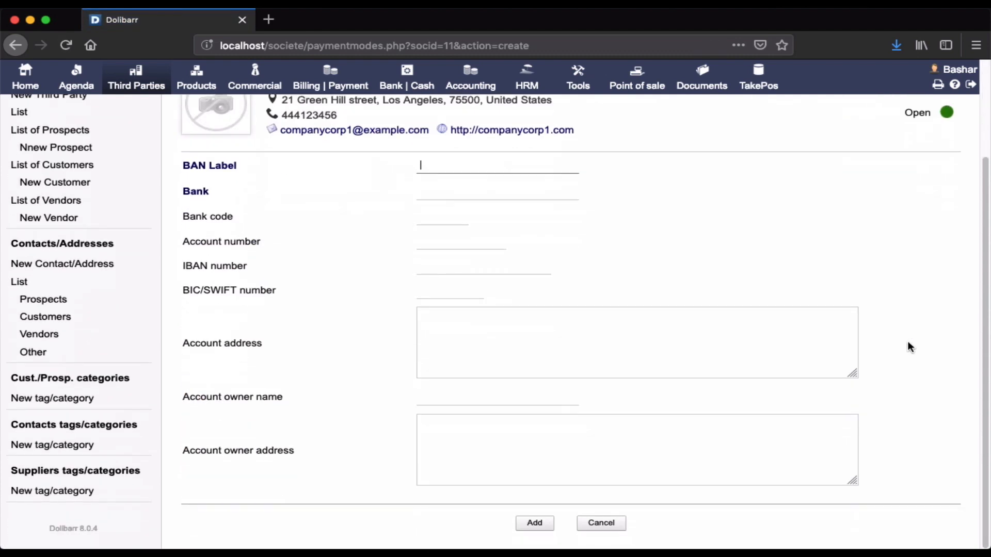
pyautogui.scroll(2, 908, 343)
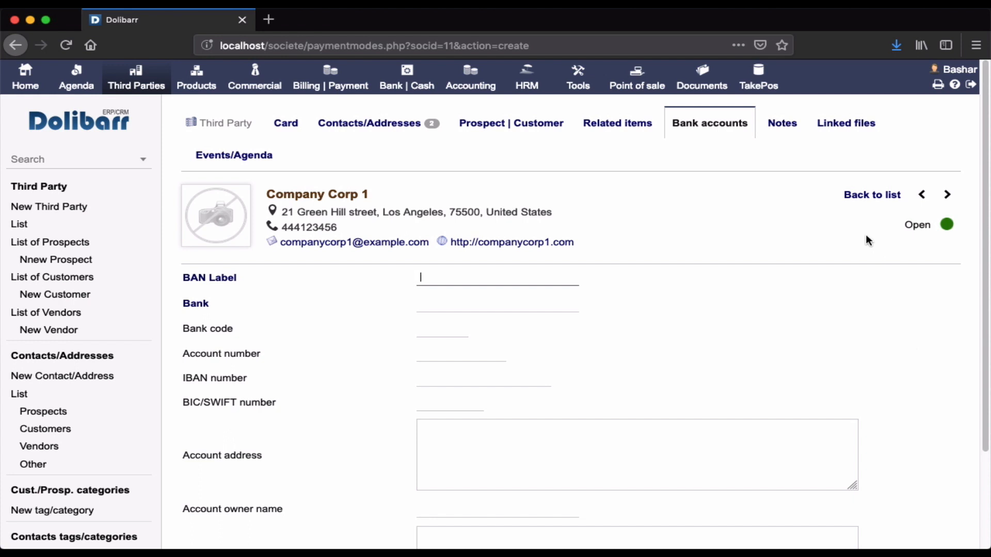
# View Company Corp 1's public and private notes and its linked files
pyautogui.click(779, 123)
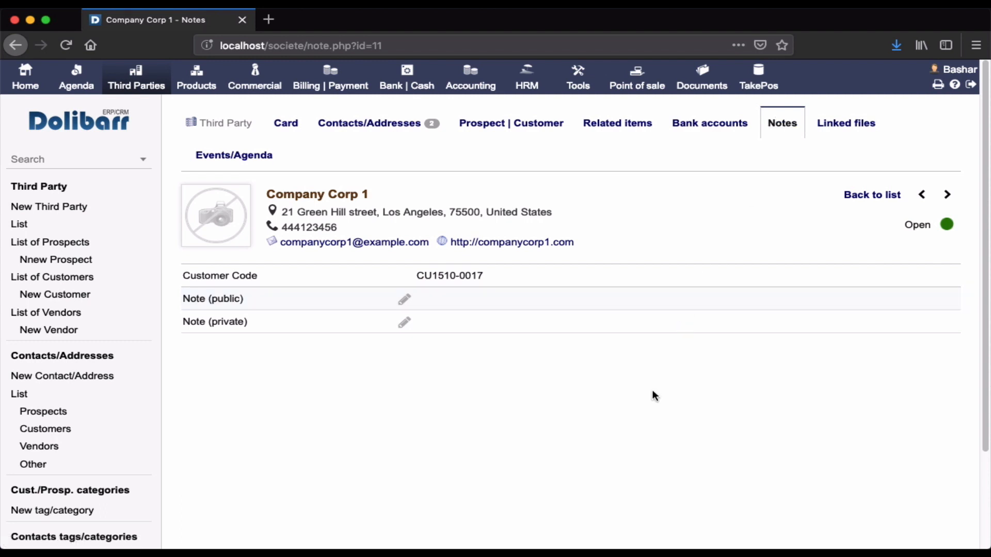
pyautogui.click(852, 128)
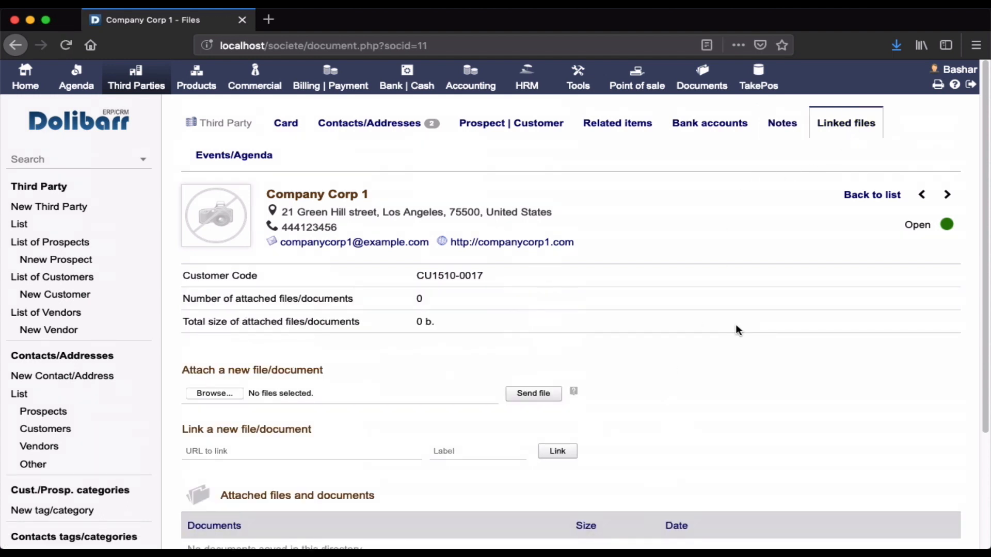